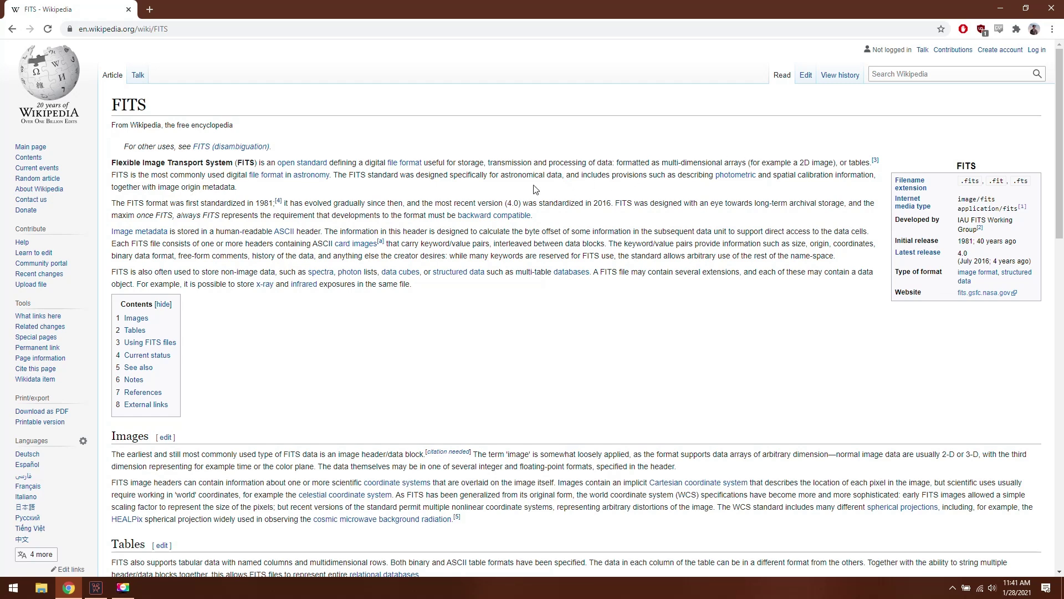
Step: Highlight Wikipedia's line on FITS as astronomy's most common format, then try a Horsehead frame in Photoshop 2021
left_click_drag(331, 176, 131, 178)
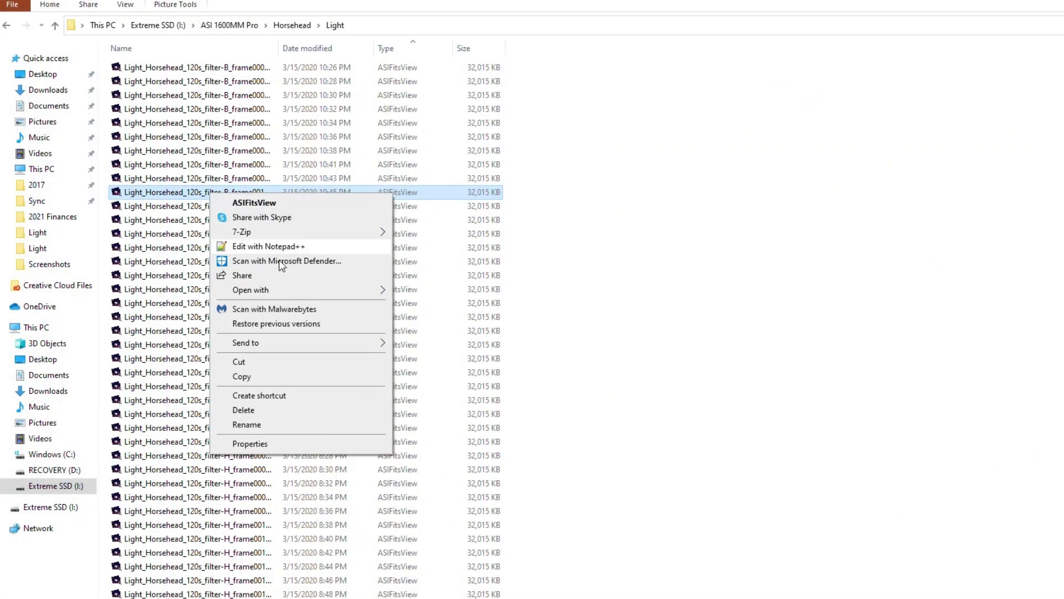
mouse_move(308, 293)
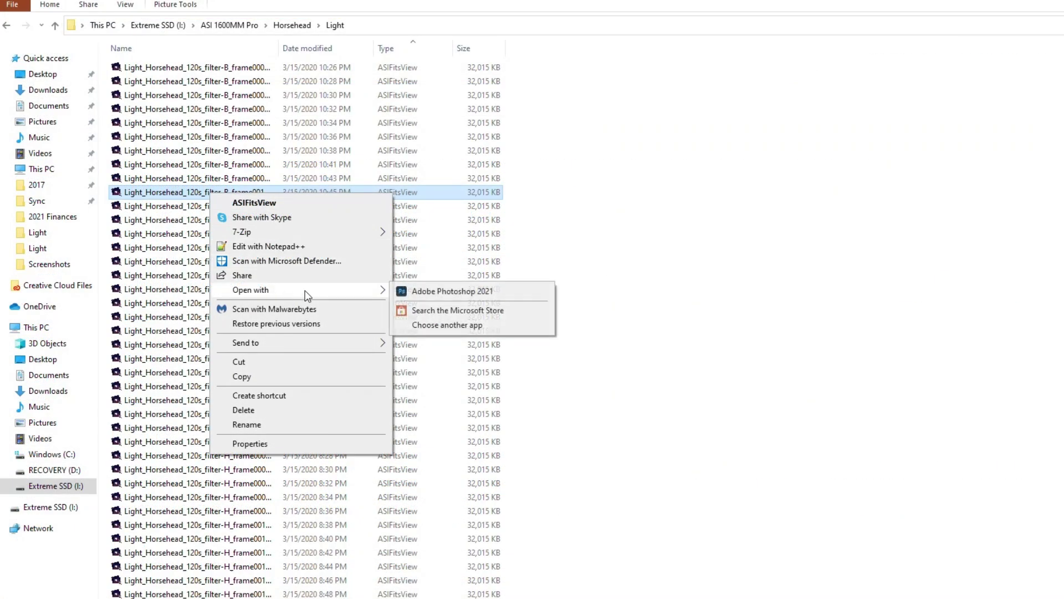
left_click(458, 294)
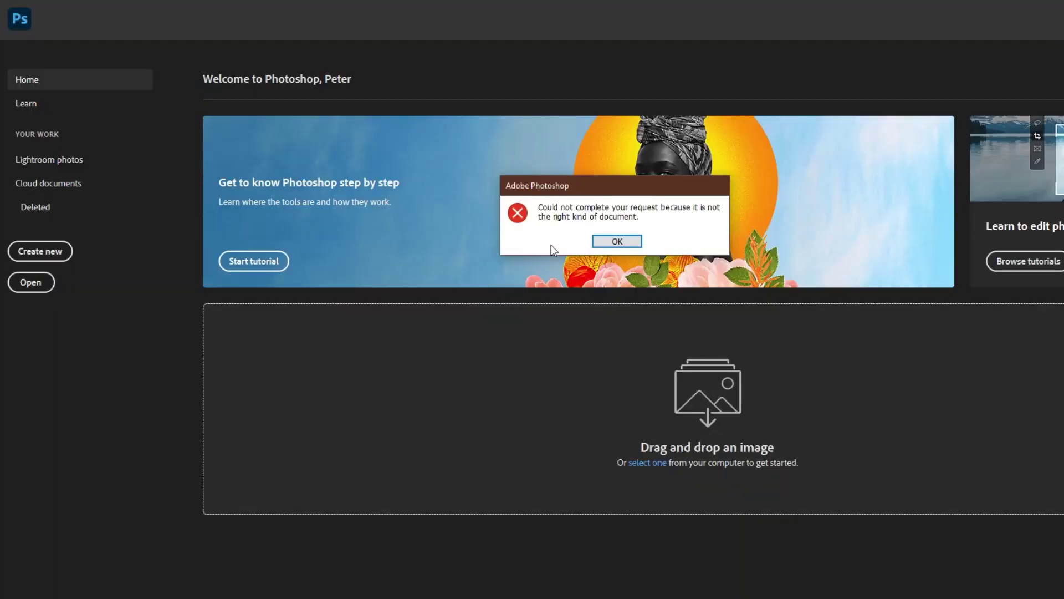
Step: Move Photoshop's 'not the right kind of document' error aside and dismiss it
left_click_drag(604, 194, 505, 336)
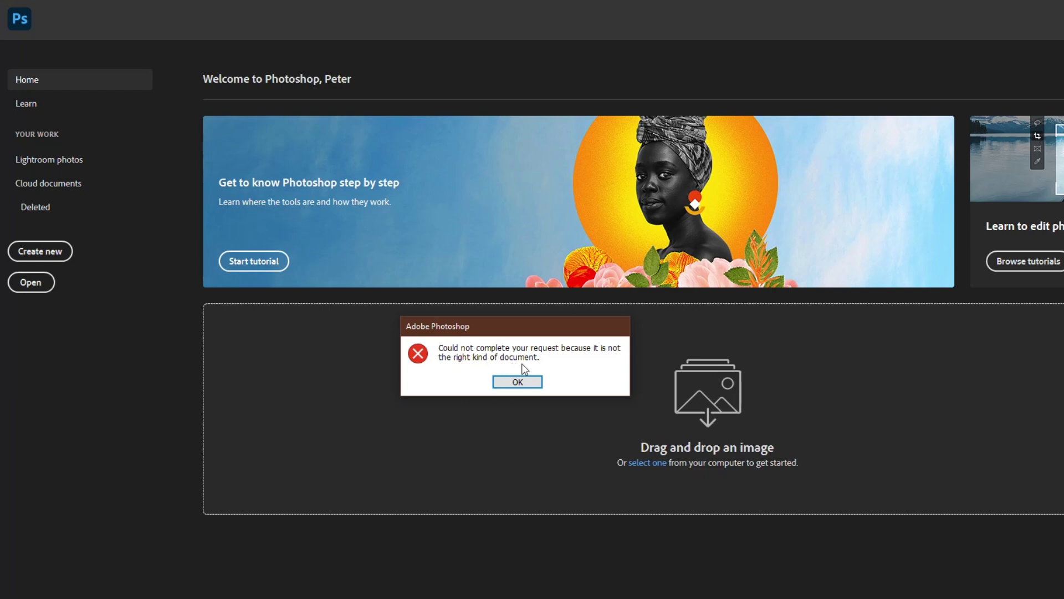
left_click(524, 382)
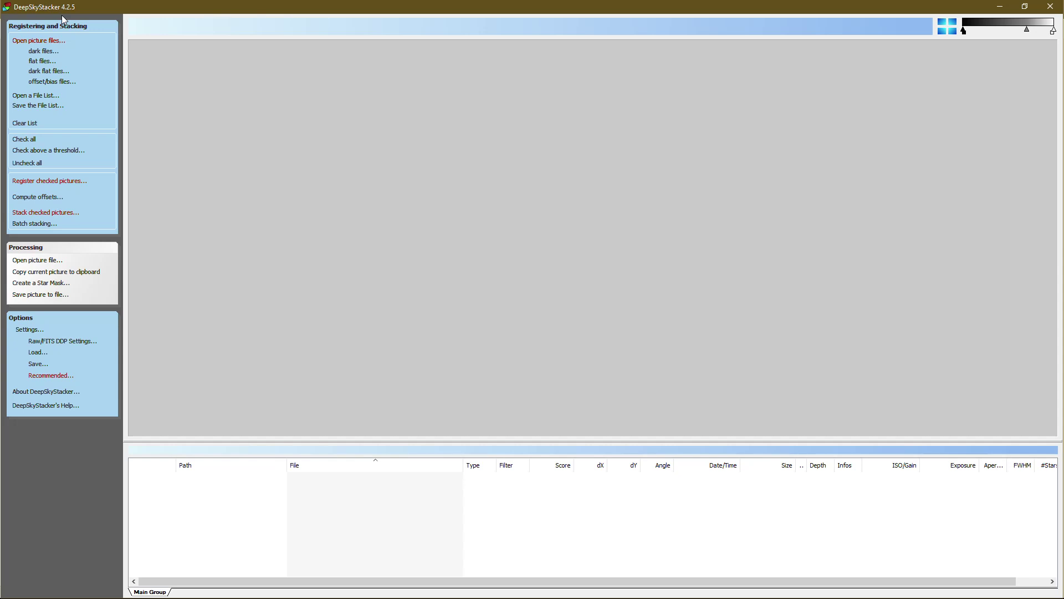
Step: Load and brighten a Light_Heart FITS frame in DeepSkyStacker, then switch to ZWO's drivers page
left_click(47, 40)
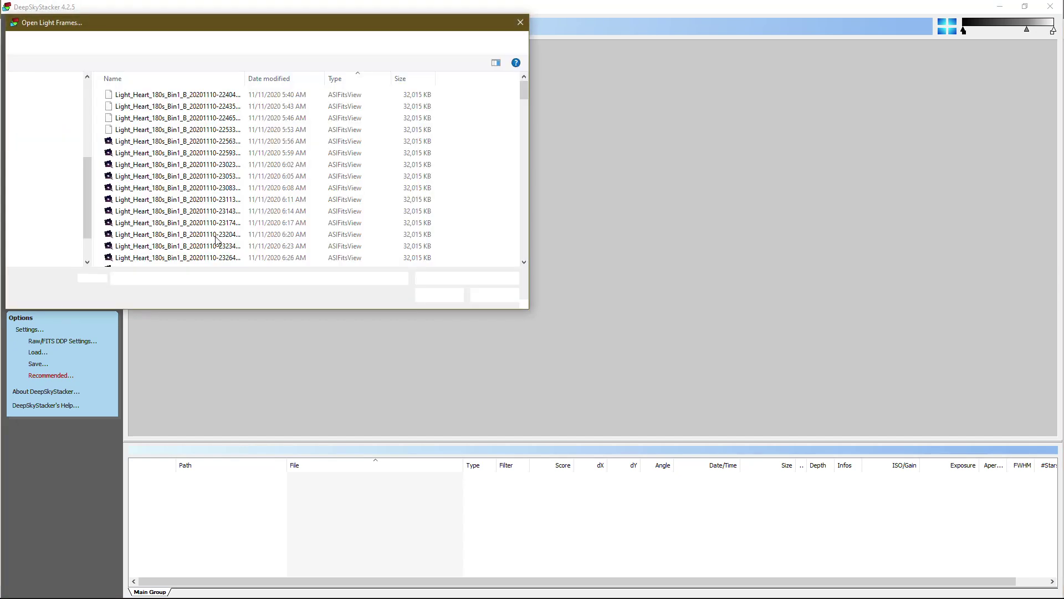
double_click(183, 175)
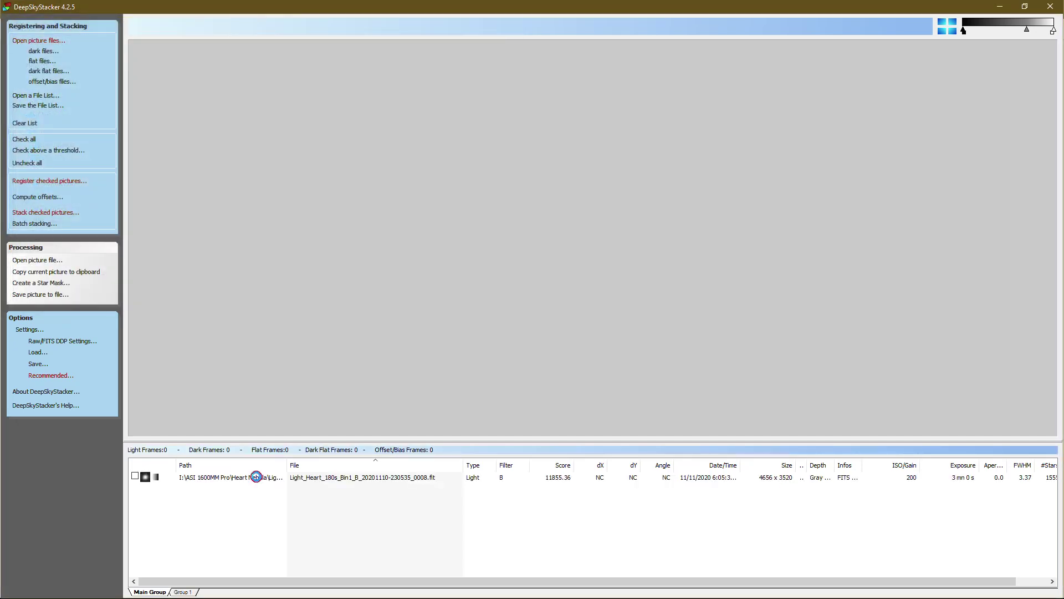
left_click(251, 476)
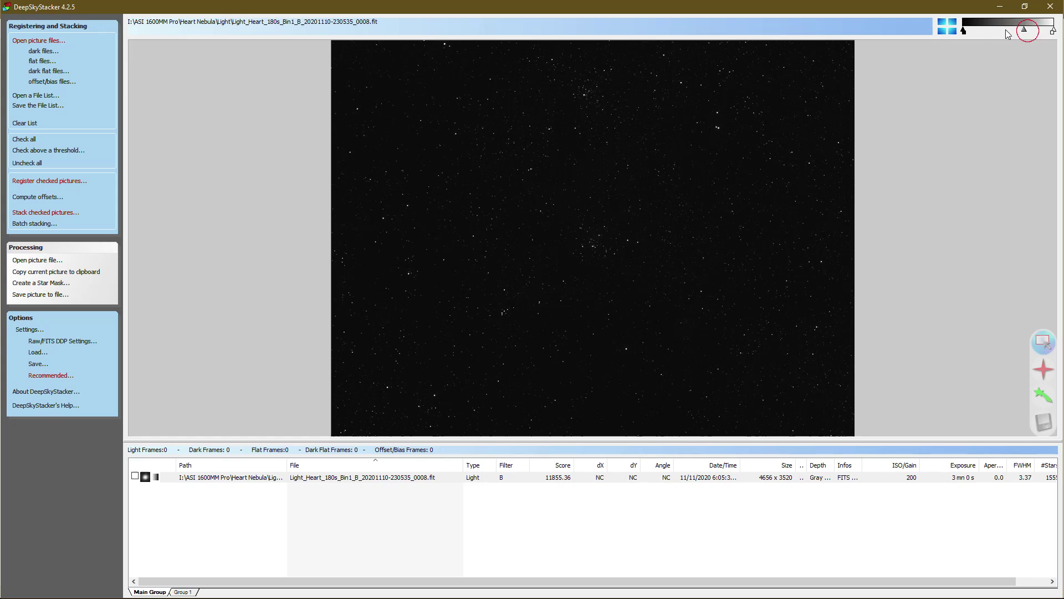
left_click_drag(1025, 29, 981, 31)
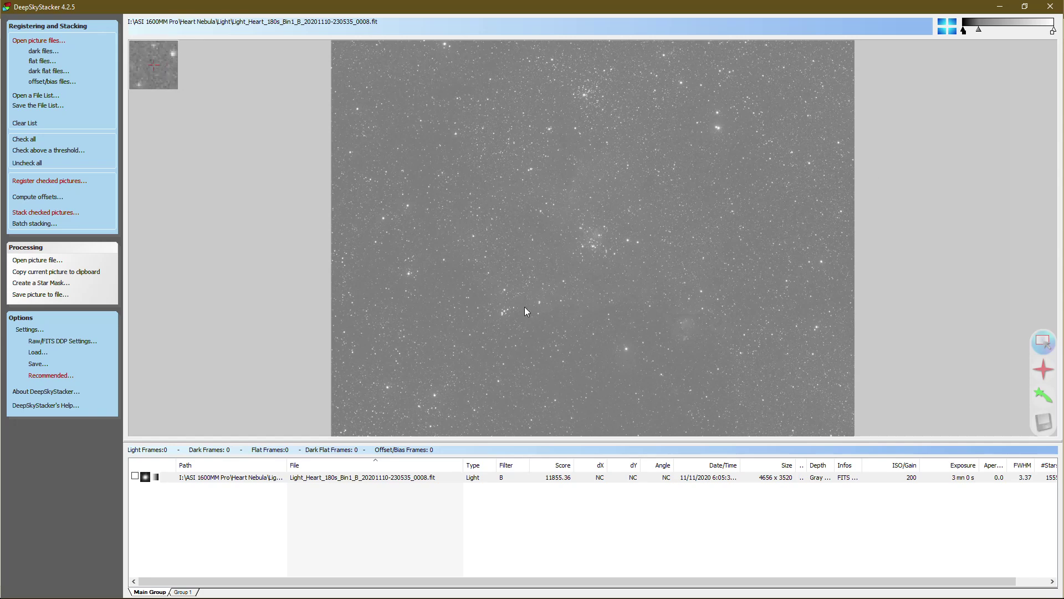
key("super")
left_click(69, 587)
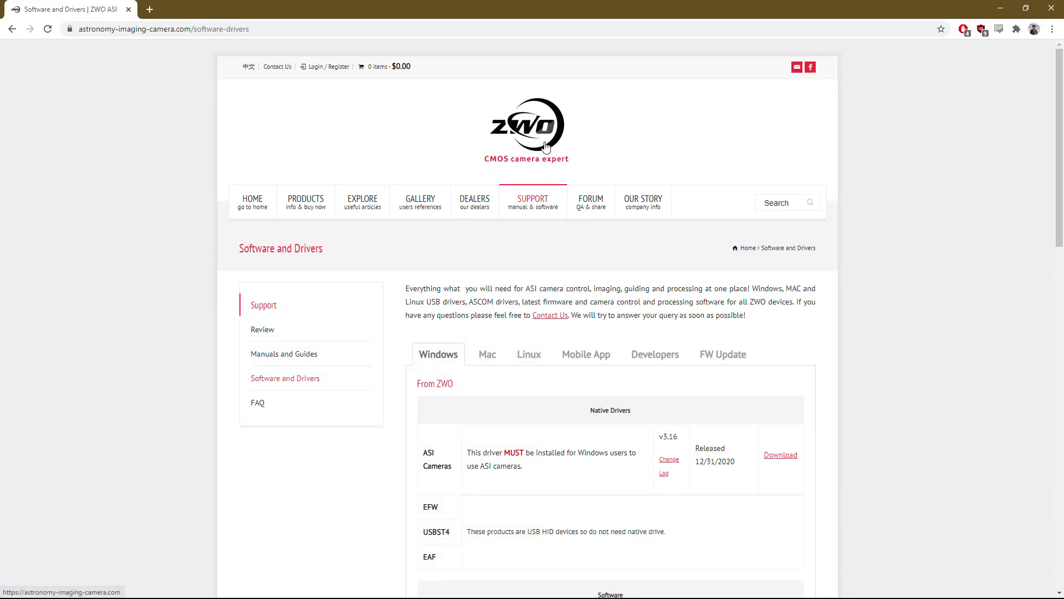
Step: Compare ZWO's Mac and Windows ASIStudio downloads, ending on the Windows list with ASIStudio v1.3.2
mouse_move(539, 192)
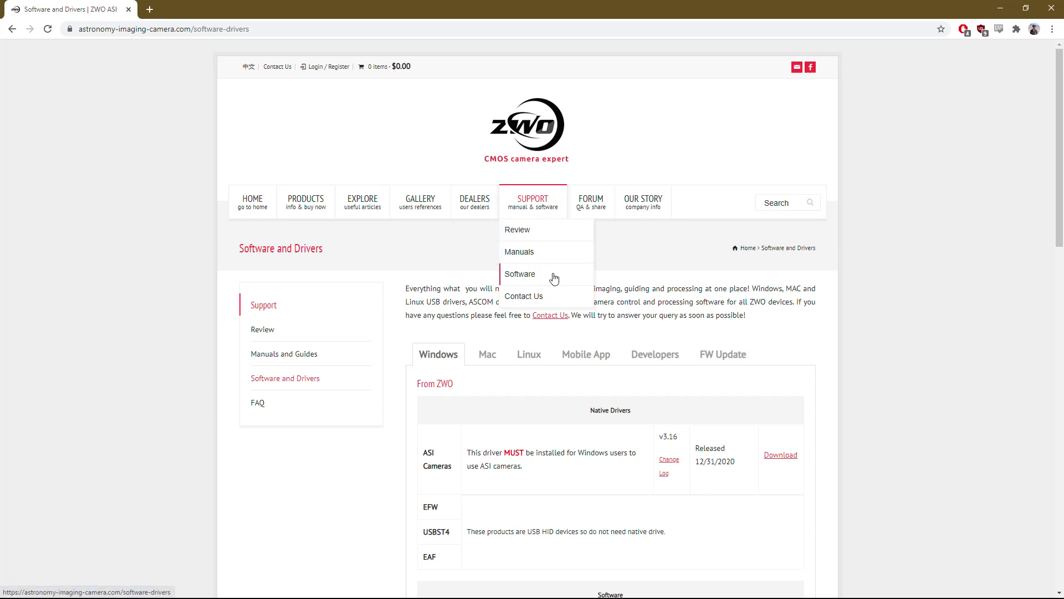
scroll(760, 292, "down", 2)
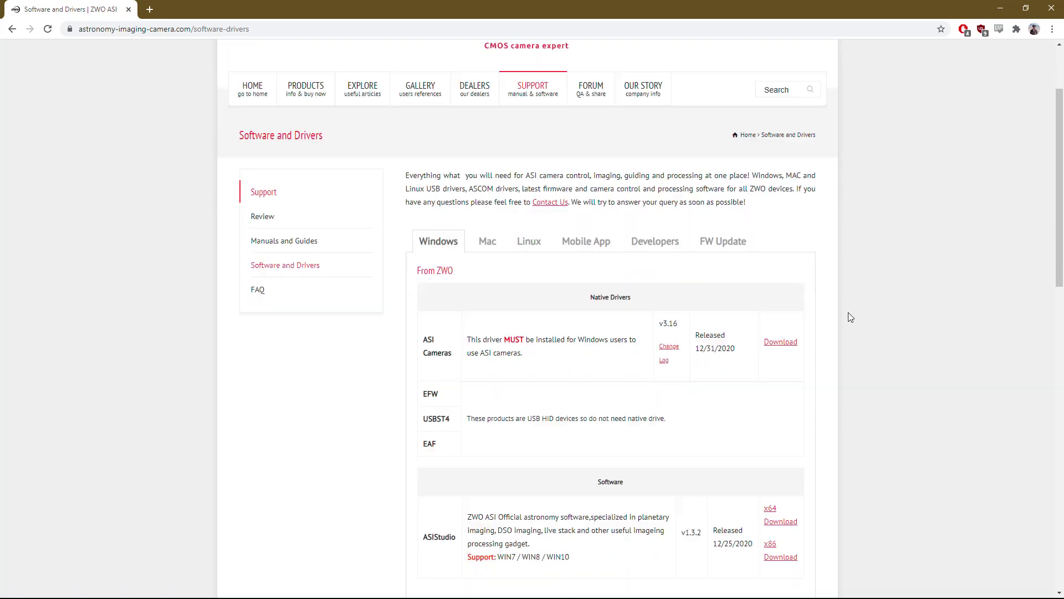
scroll(848, 313, "down", 1)
scroll(513, 233, "down", 2)
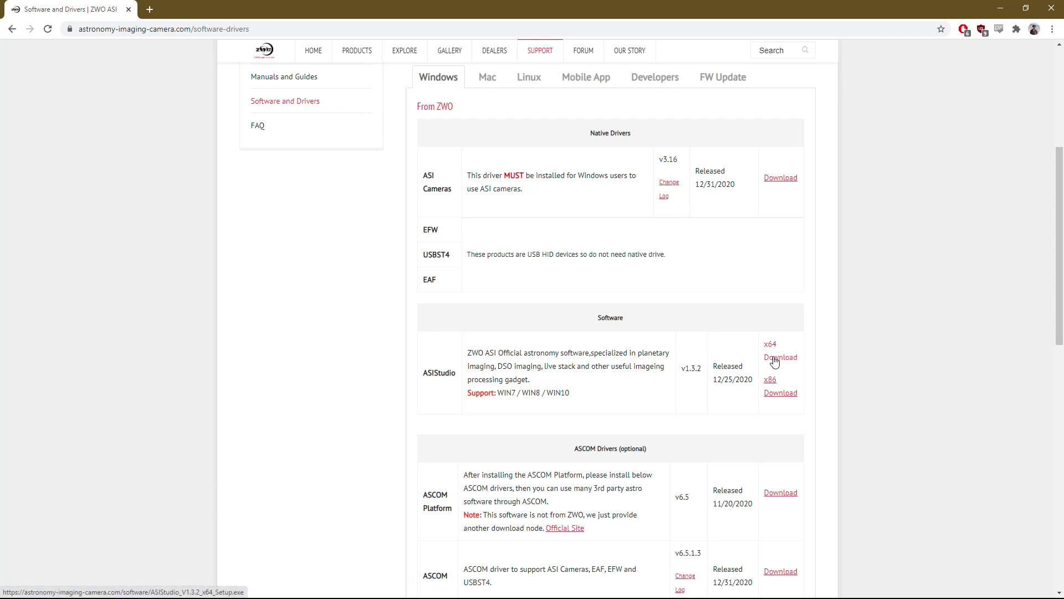
scroll(775, 361, "up", 2)
left_click(486, 189)
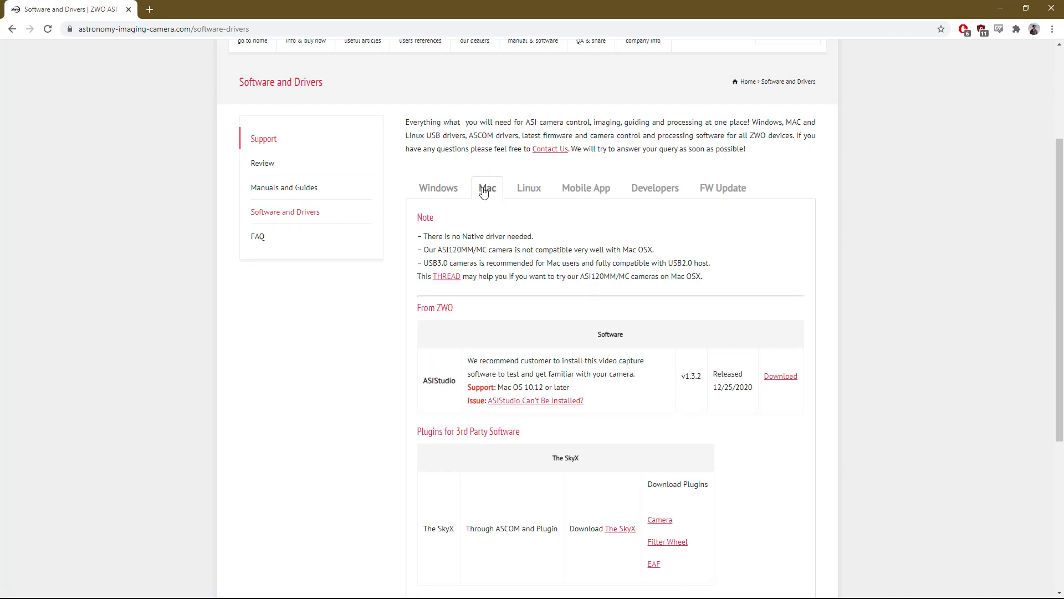
scroll(803, 266, "down", 2)
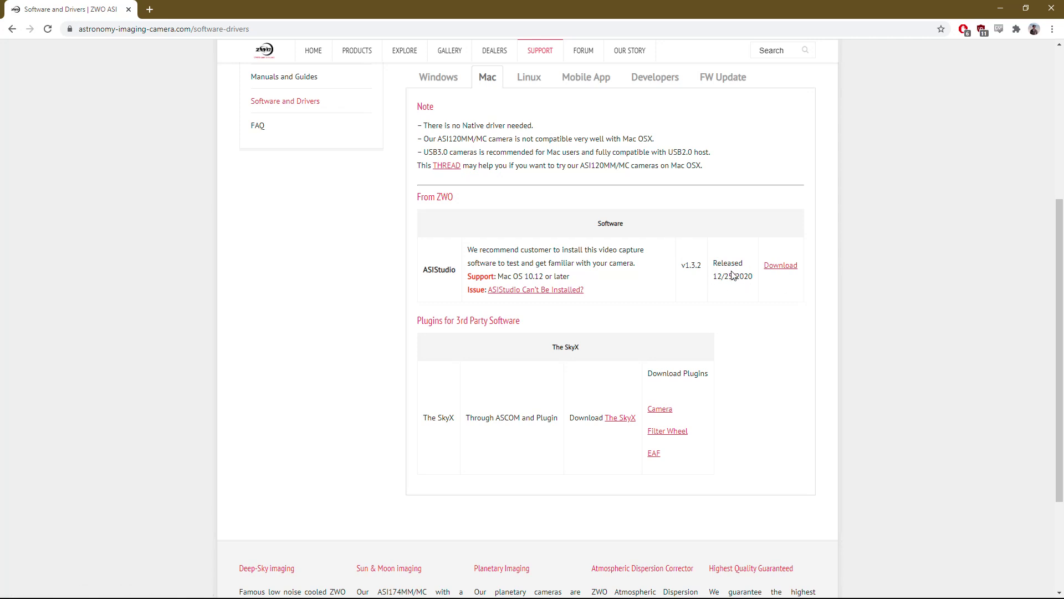
scroll(733, 276, "up", 2)
left_click(447, 191)
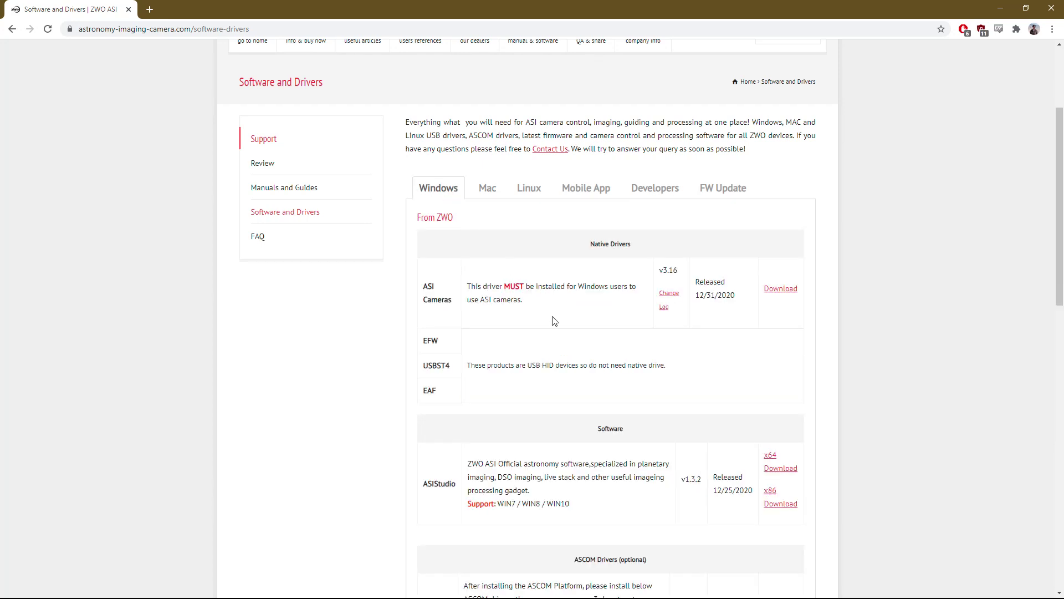
scroll(438, 397, "down", 2)
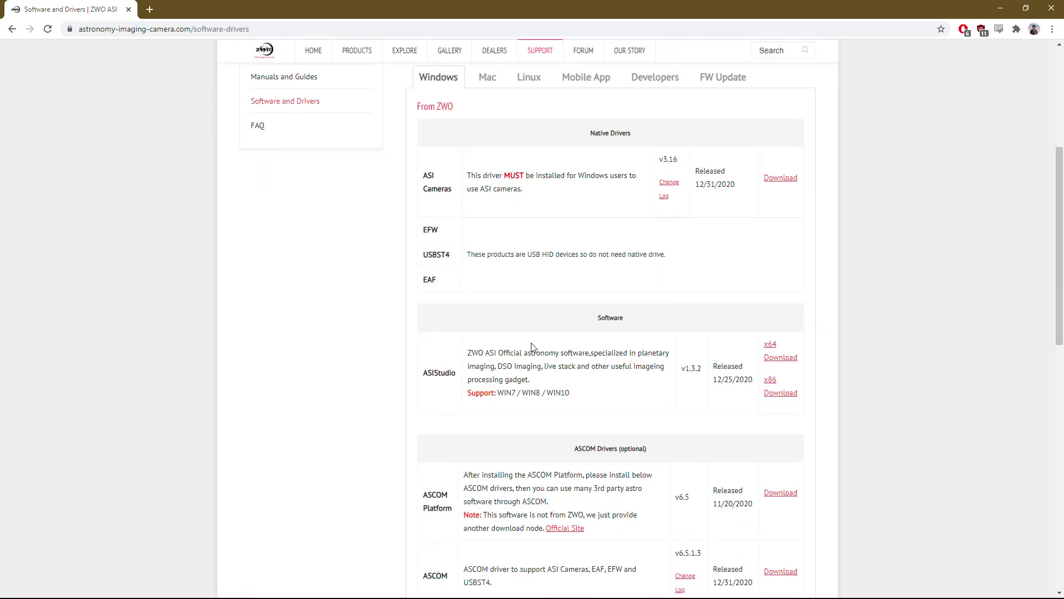
key("super")
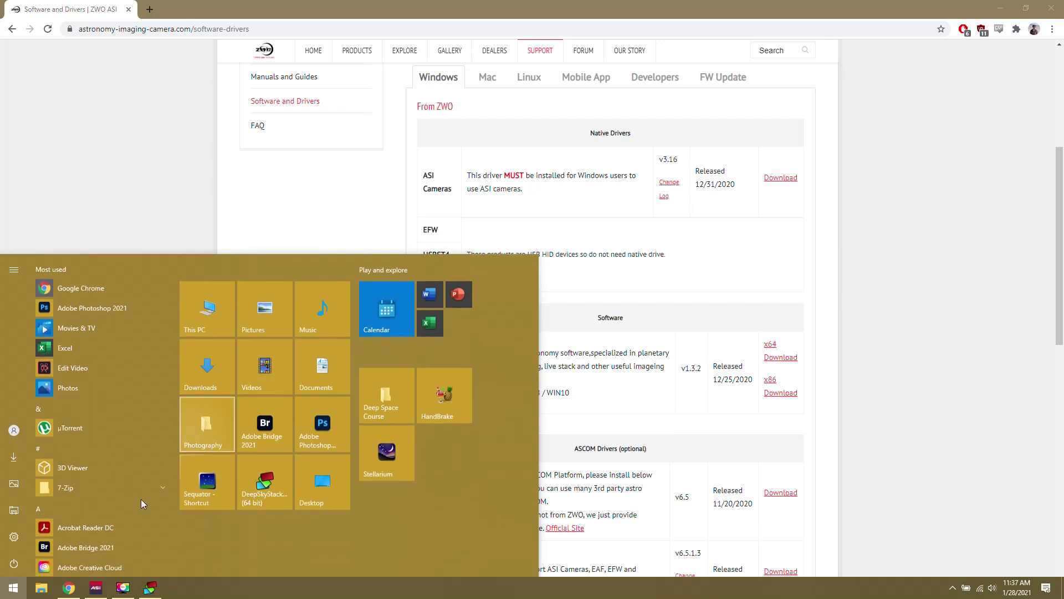
Step: Launch ASI Studio V1.3.2 from the taskbar to reach its welcome screen
left_click(96, 588)
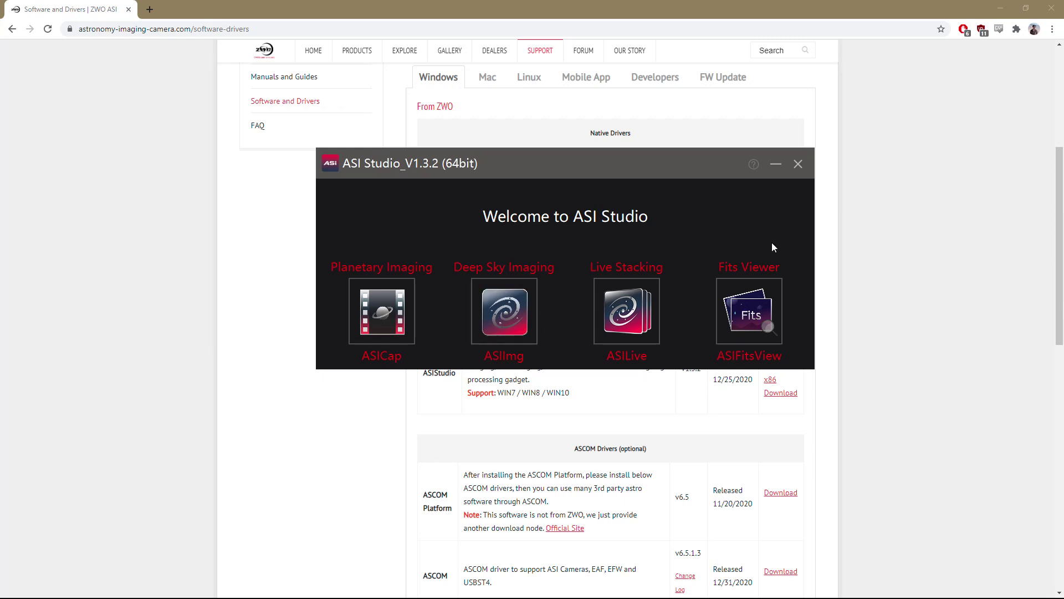
Step: In ASIFitsView's file browser, go to Extreme SSD (I:) > ASI 1600MM Pro > Horsehead
left_click(755, 325)
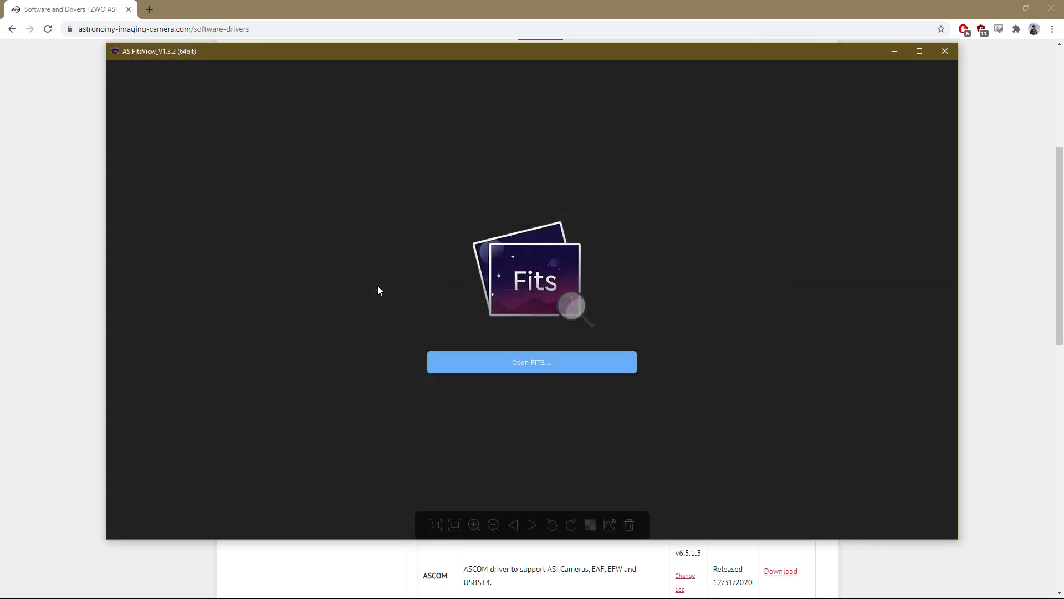
left_click(494, 360)
scroll(165, 273, "down", 6)
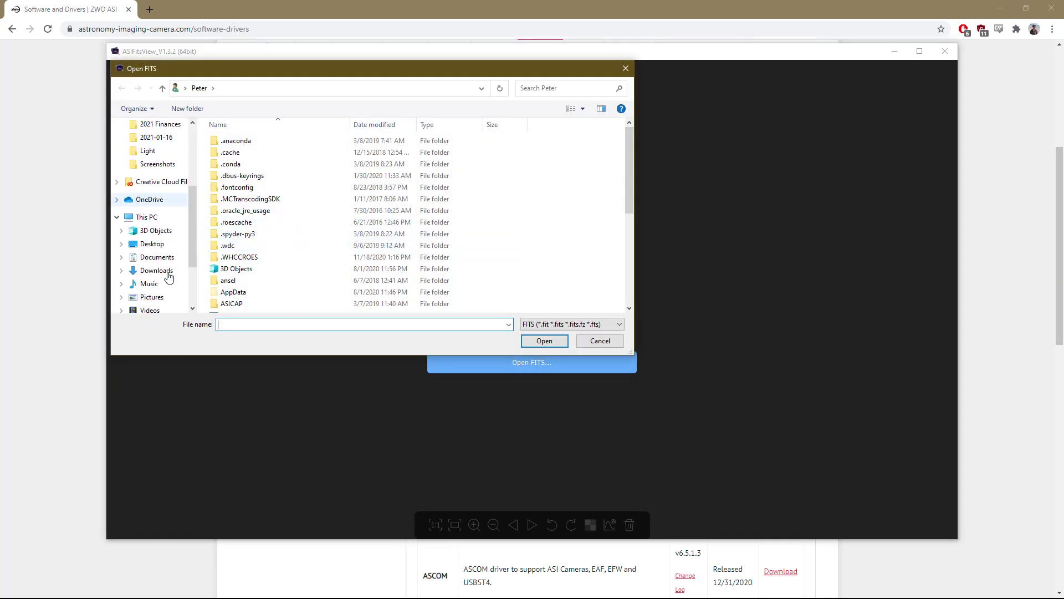
left_click(155, 280)
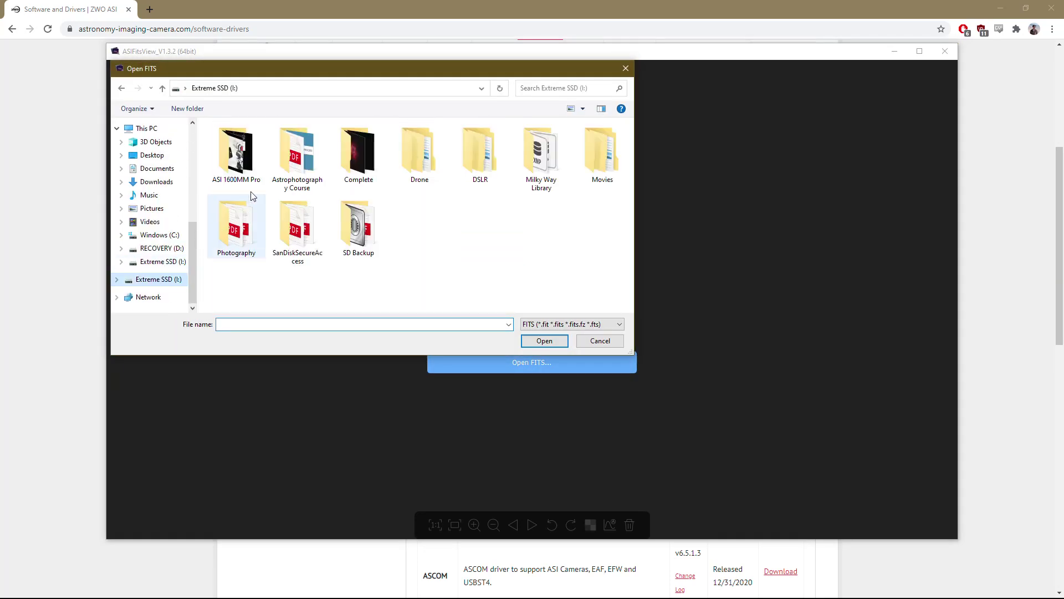
double_click(237, 155)
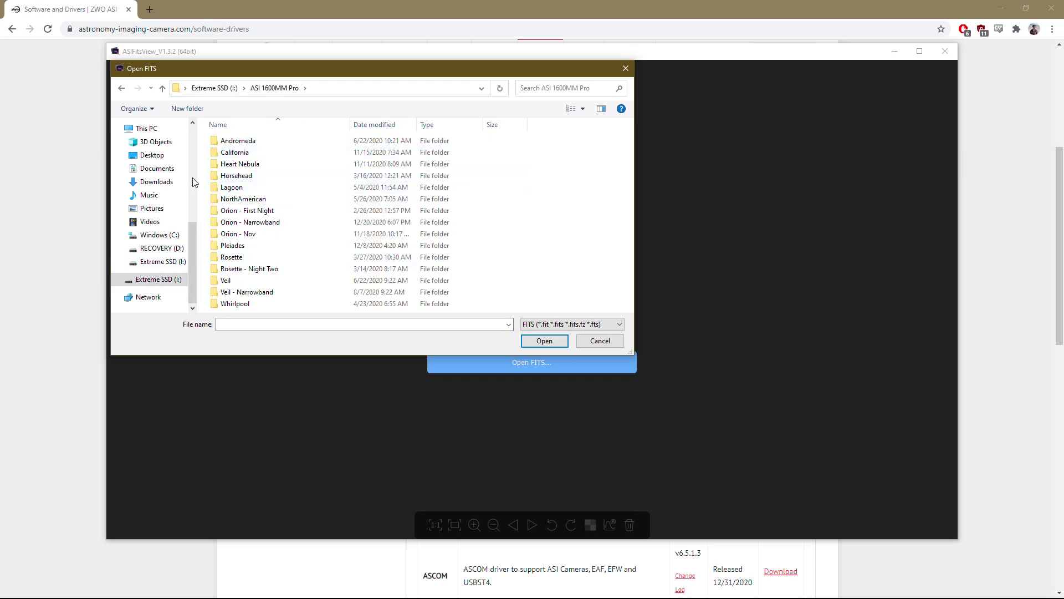
double_click(265, 177)
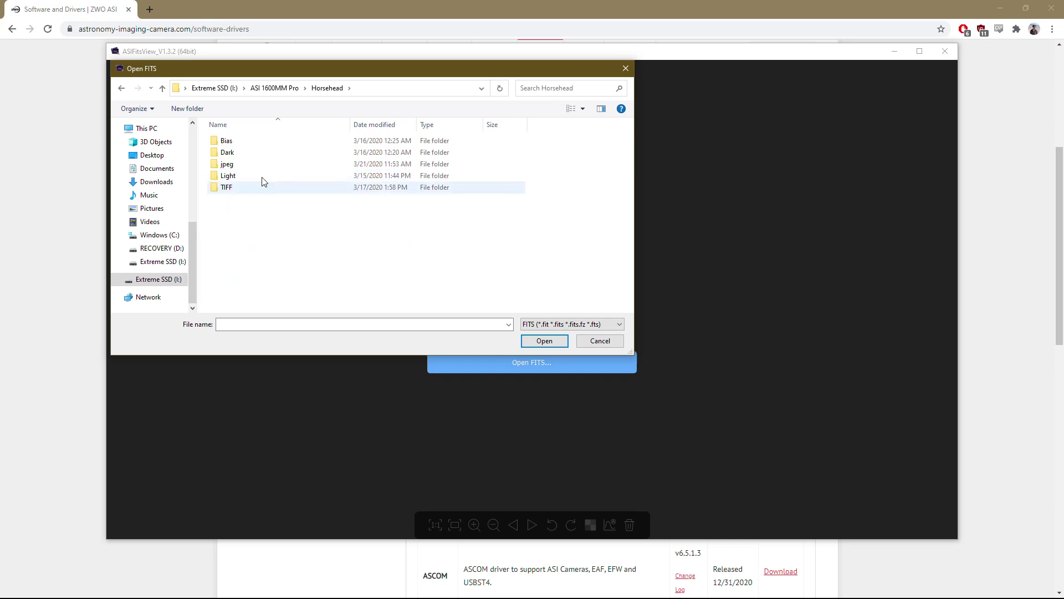
Step: Open the B-filter frame0002 file from the Light folder
double_click(232, 176)
scroll(266, 244, "down", 3)
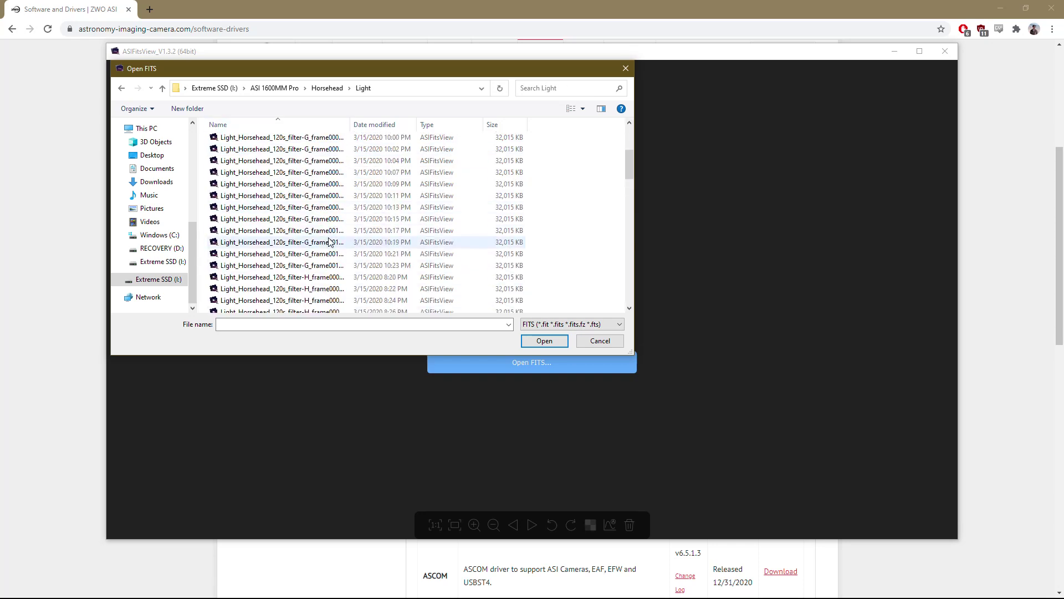
scroll(322, 244, "up", 3)
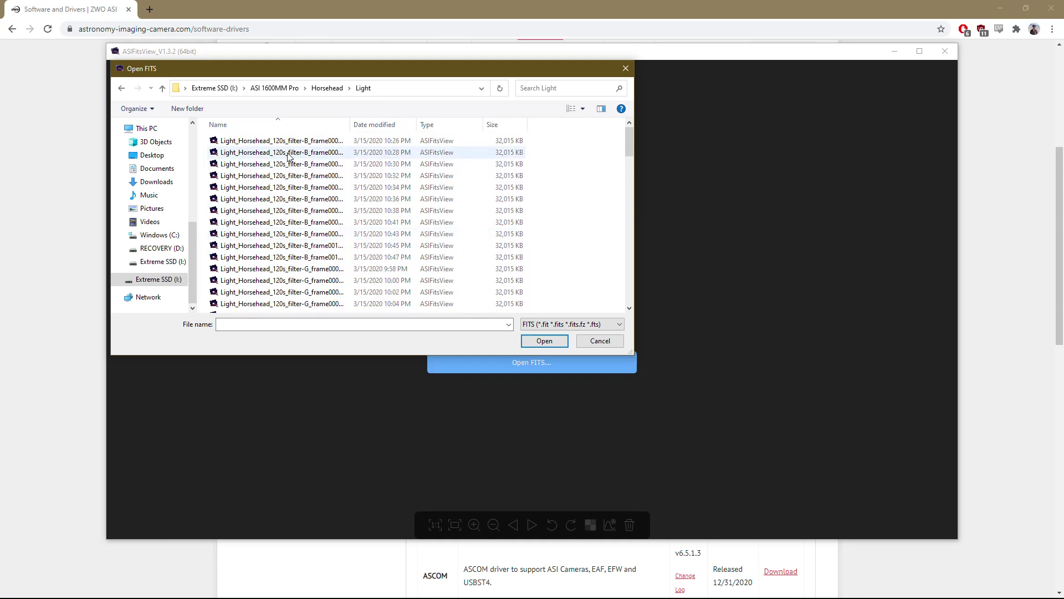
left_click(327, 154)
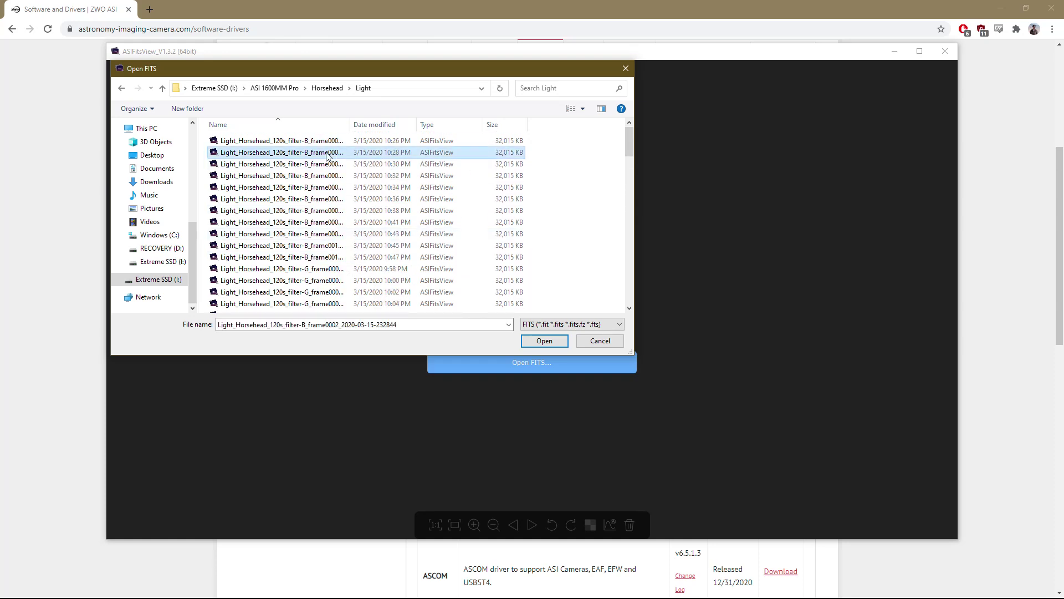
left_click(546, 341)
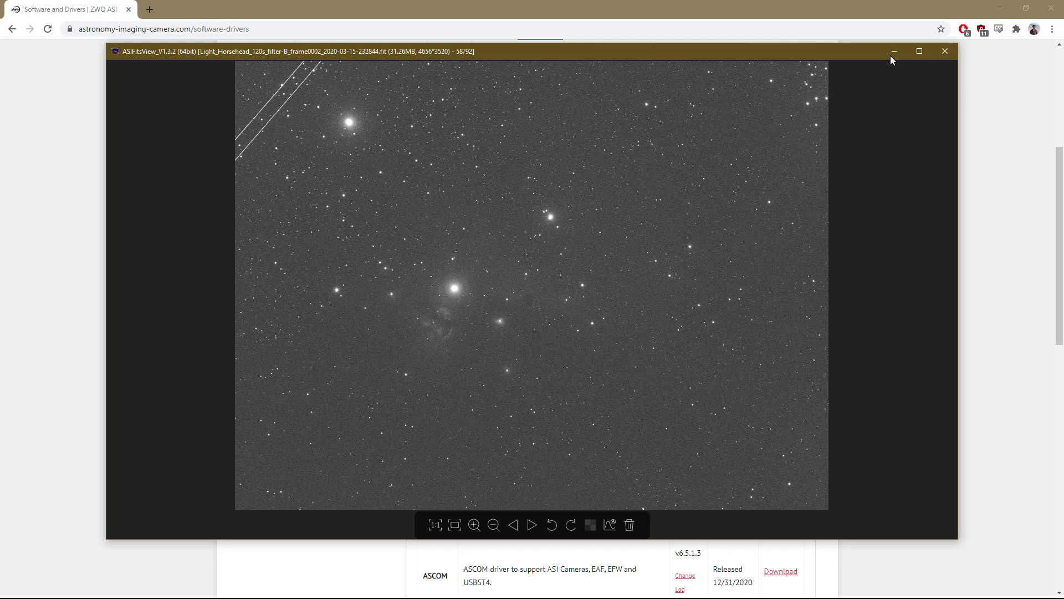
Step: Maximise the viewer, load H frame0008, step forward through the H frames and zoom in
left_click(919, 51)
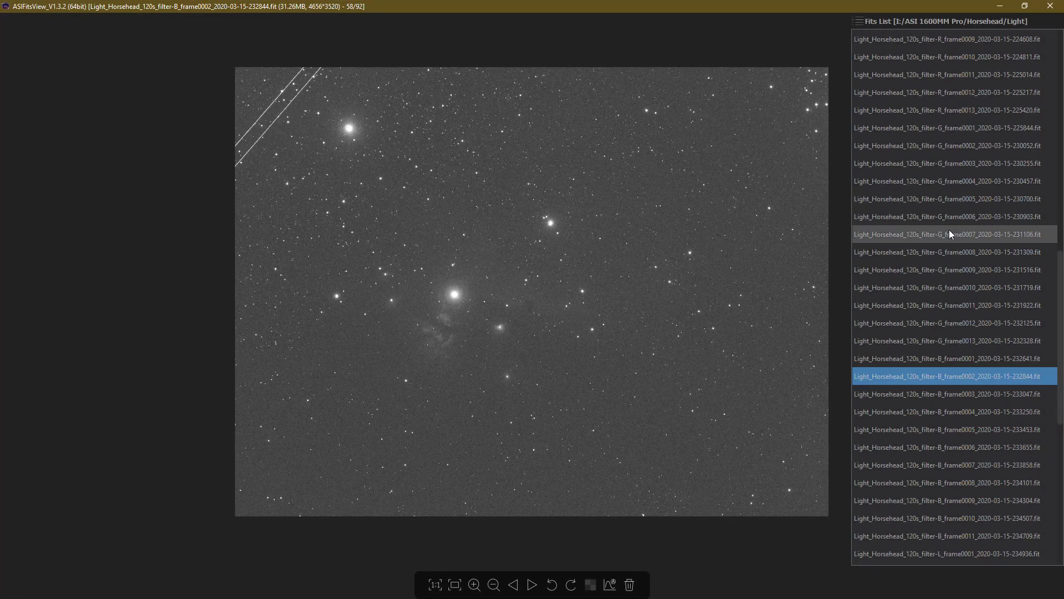
scroll(949, 234, "up", 13)
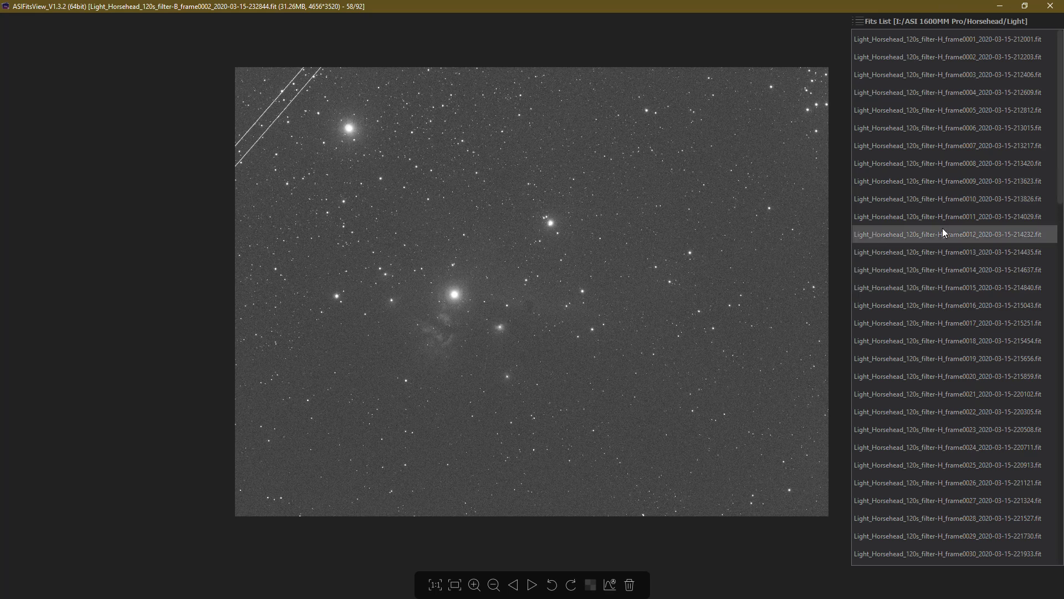
left_click(932, 166)
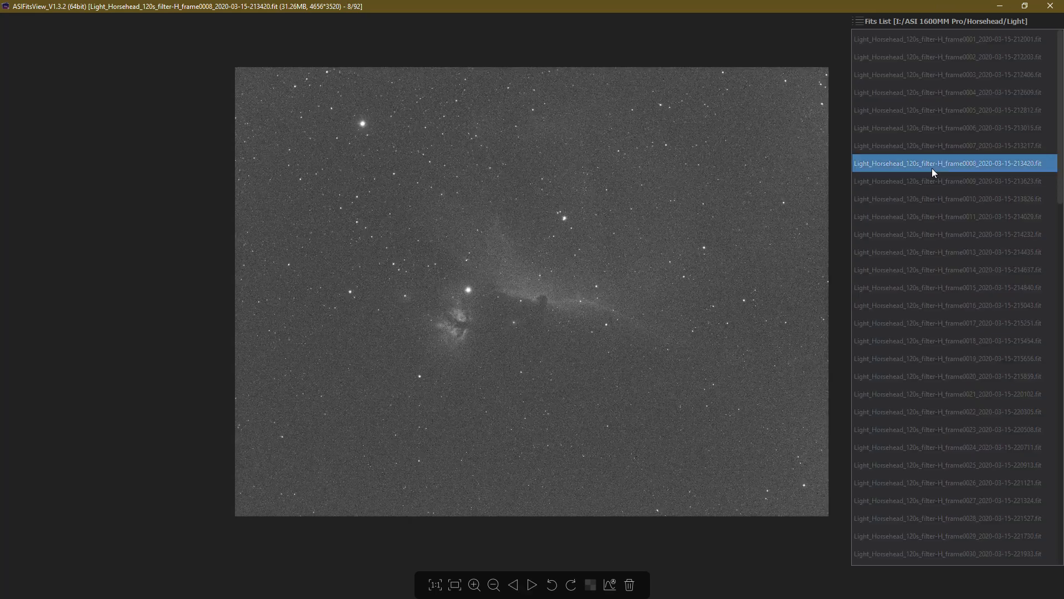
left_click(529, 591)
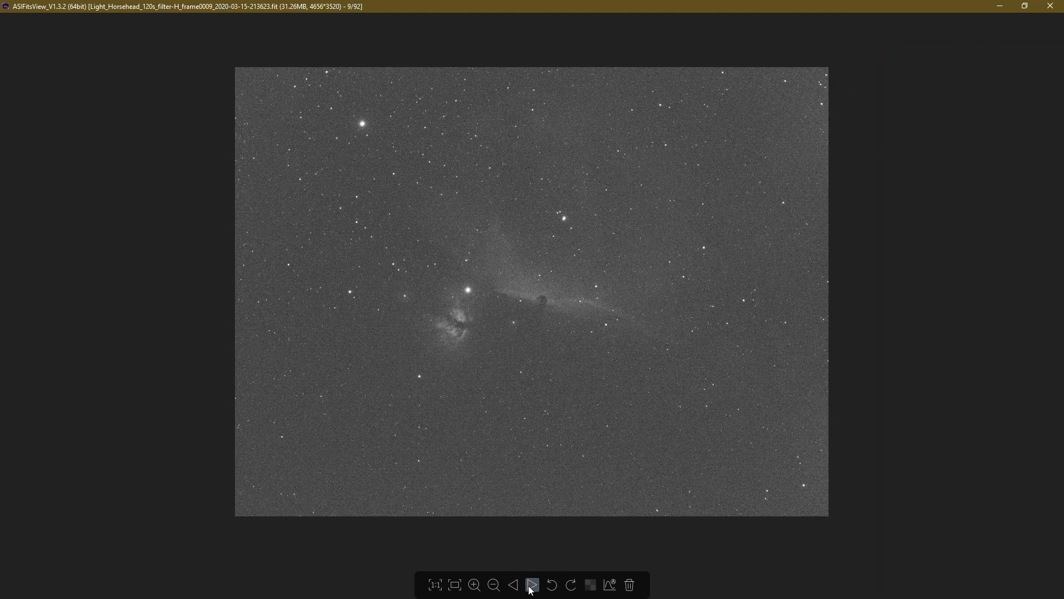
left_click(531, 590)
left_click(530, 589)
left_click(474, 585)
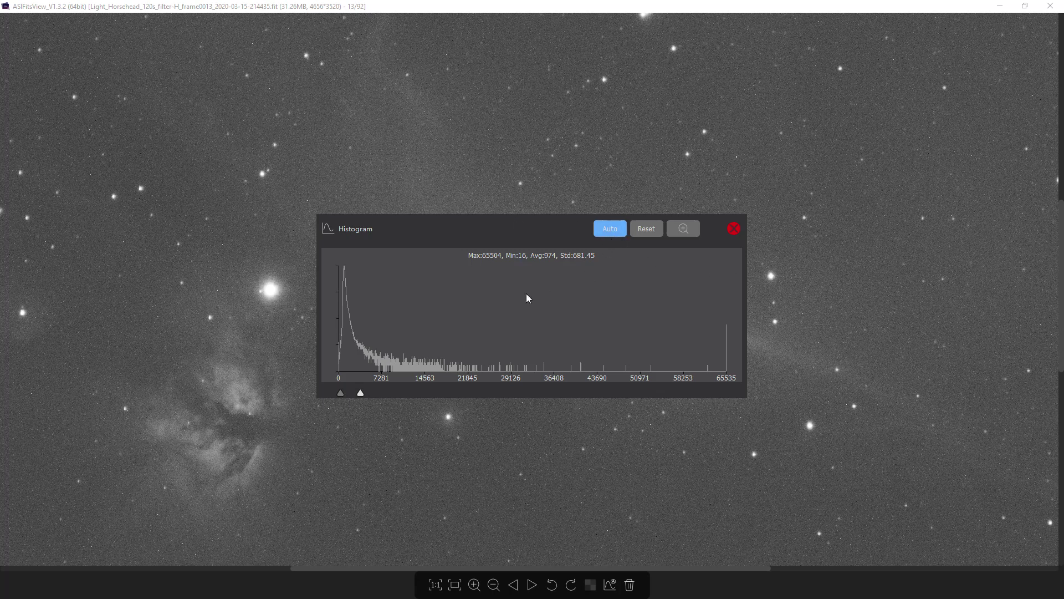
Step: Close the H frame0013 histogram, returning to the Light folder's FITS list
left_click(734, 228)
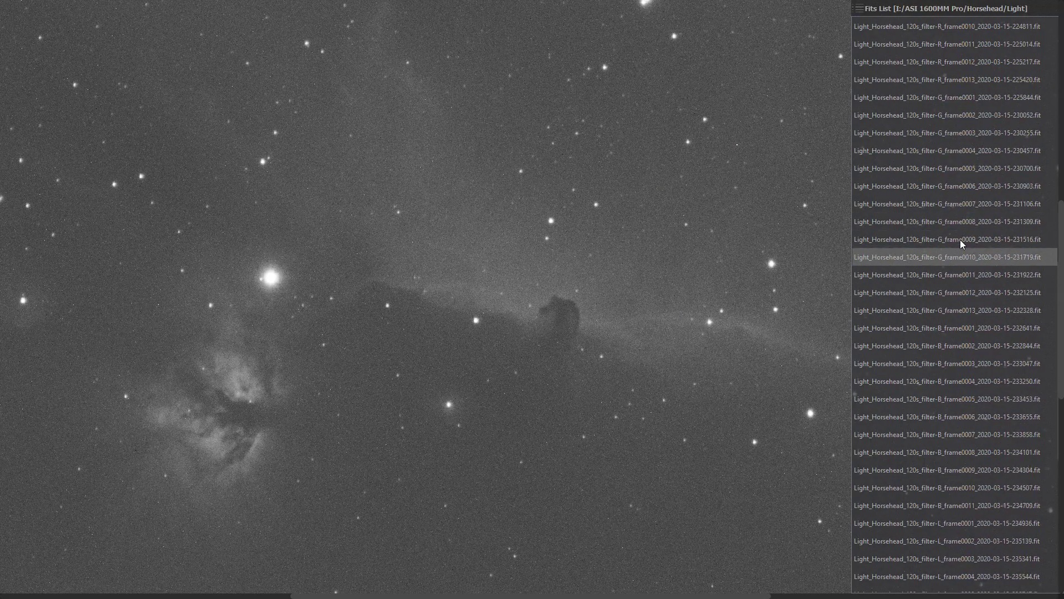
Step: Load G-filter frame0009, view it at 1:1, then zoom out until it fits the window
left_click(961, 241)
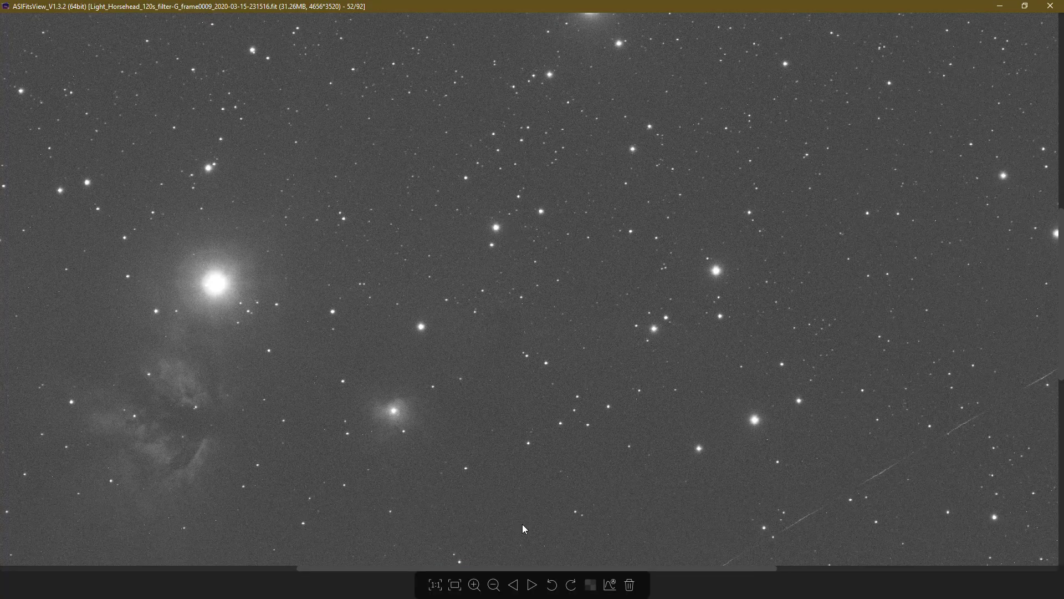
left_click(435, 584)
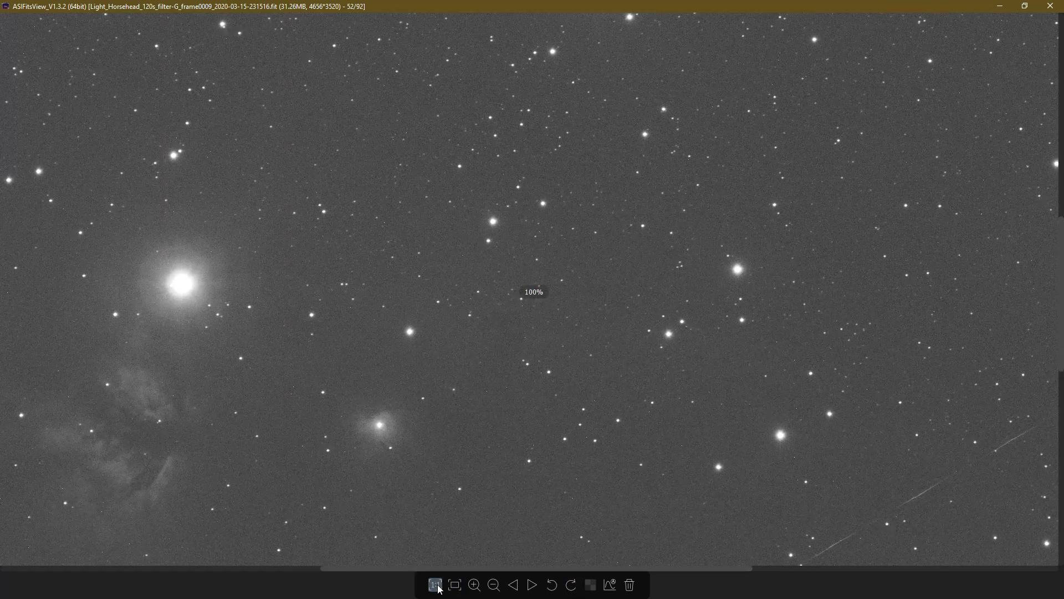
left_click(494, 586)
left_click(494, 586)
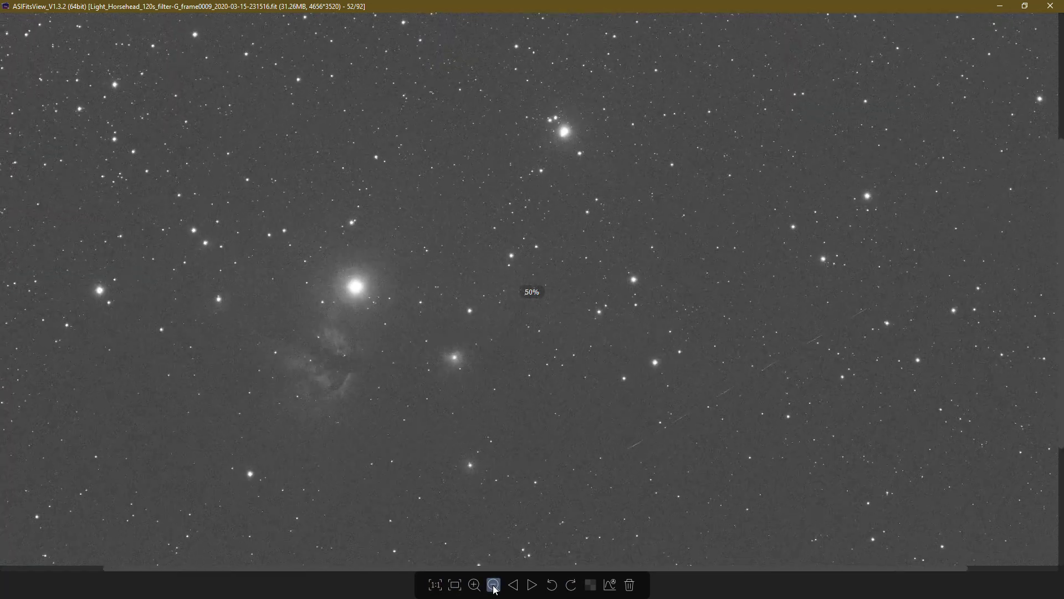
left_click(494, 586)
left_click(493, 586)
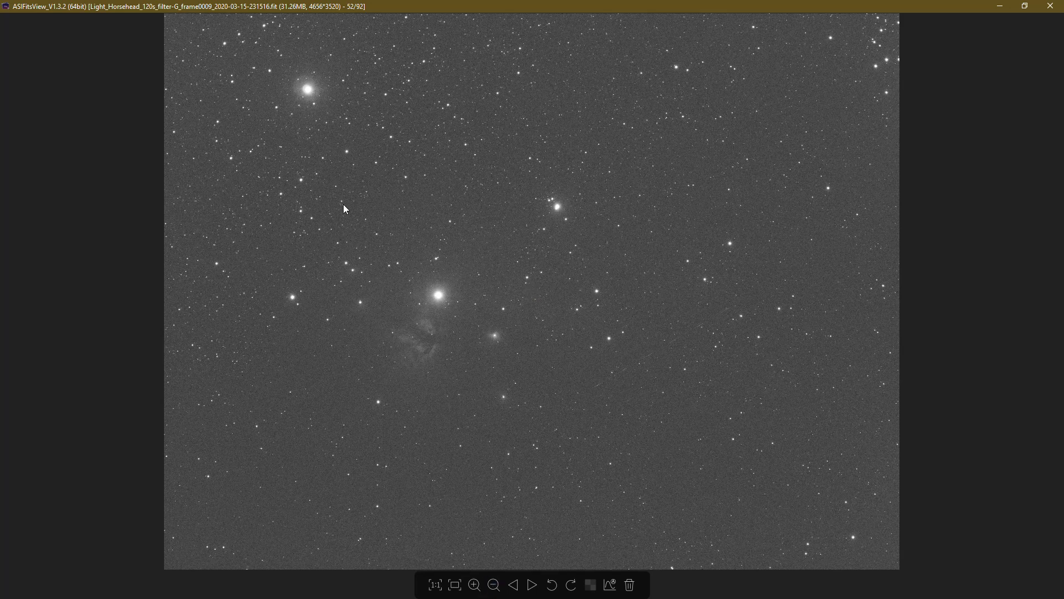
Step: Load L-filter frame0009 from the Fits List
mouse_move(982, 284)
scroll(983, 284, "down", 8)
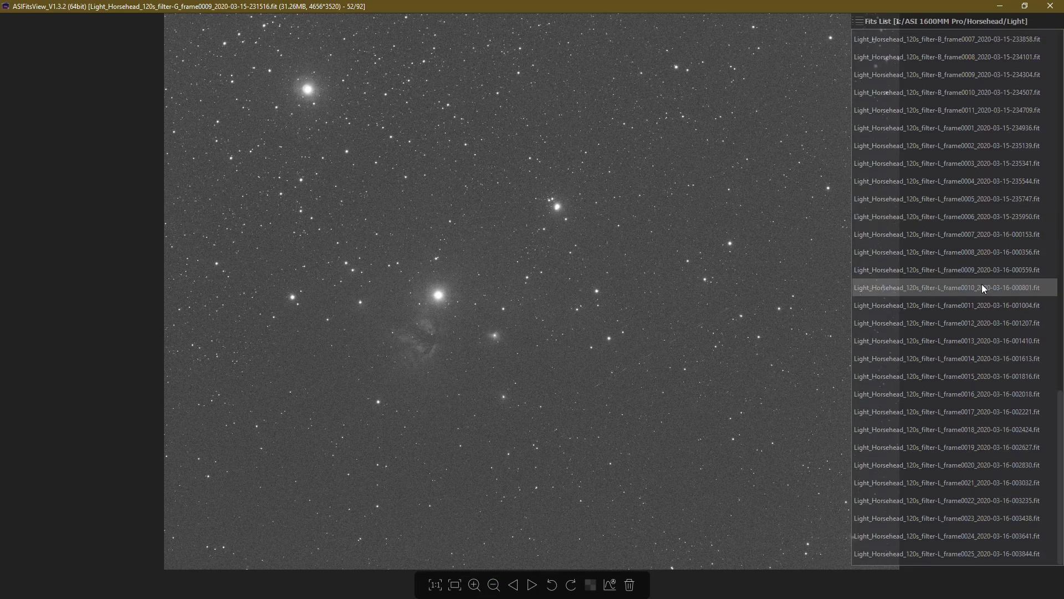
left_click(950, 272)
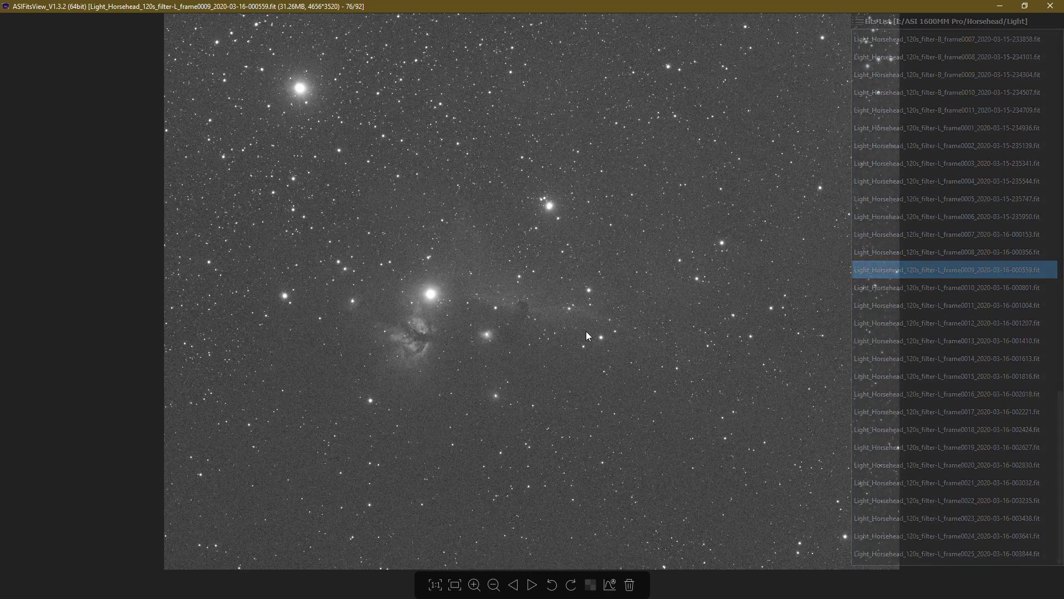